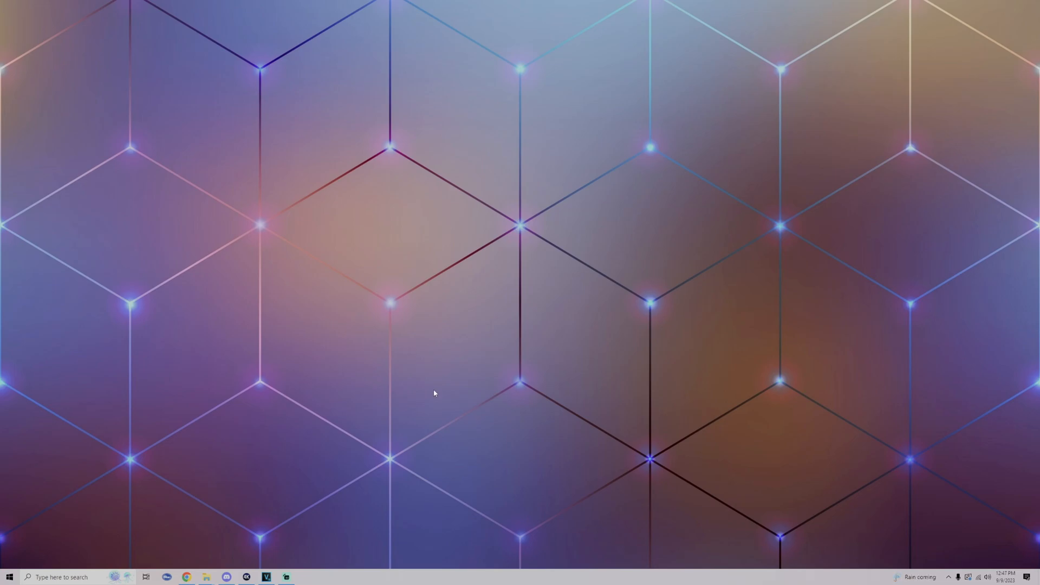
# Bring up the HdPacks folder listing the eleven NES game HD pack folders
pyautogui.click(247, 577)
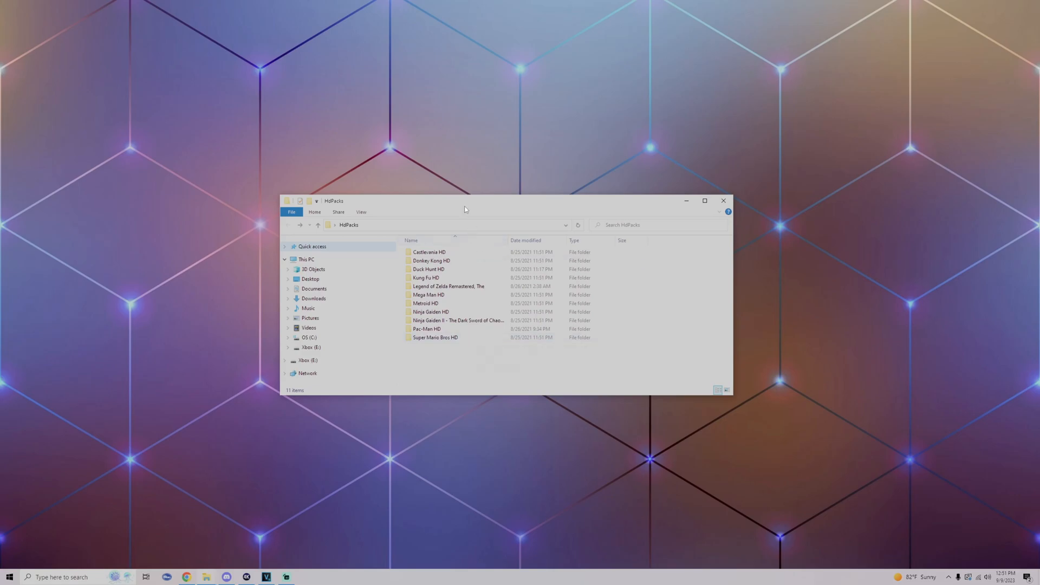
# Place the HdPacks window on the right and select the Castlevania (E) game archive
pyautogui.moveTo(464, 205)
pyautogui.mouseDown()
pyautogui.moveTo(670, 188)
pyautogui.moveTo(760, 197)
pyautogui.mouseUp()
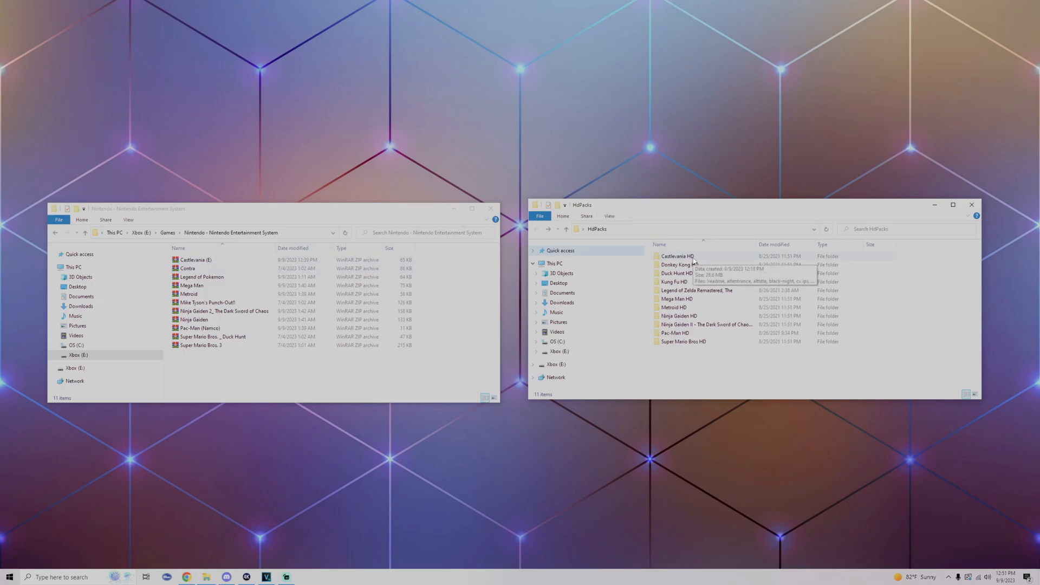
pyautogui.click(215, 261)
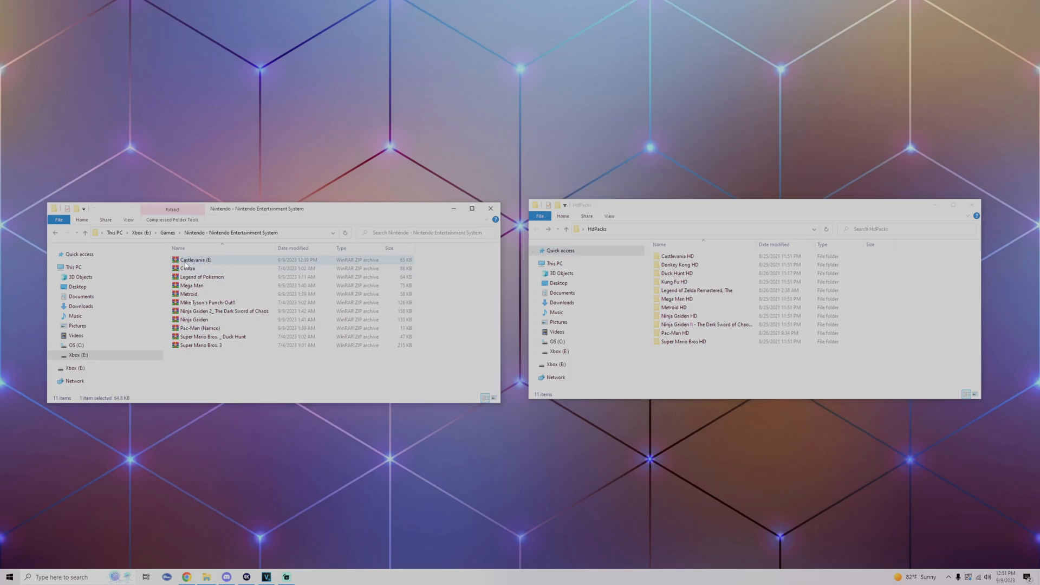
# Copy the name 'Castlevania (E)' from the game archive
pyautogui.rightClick(215, 262)
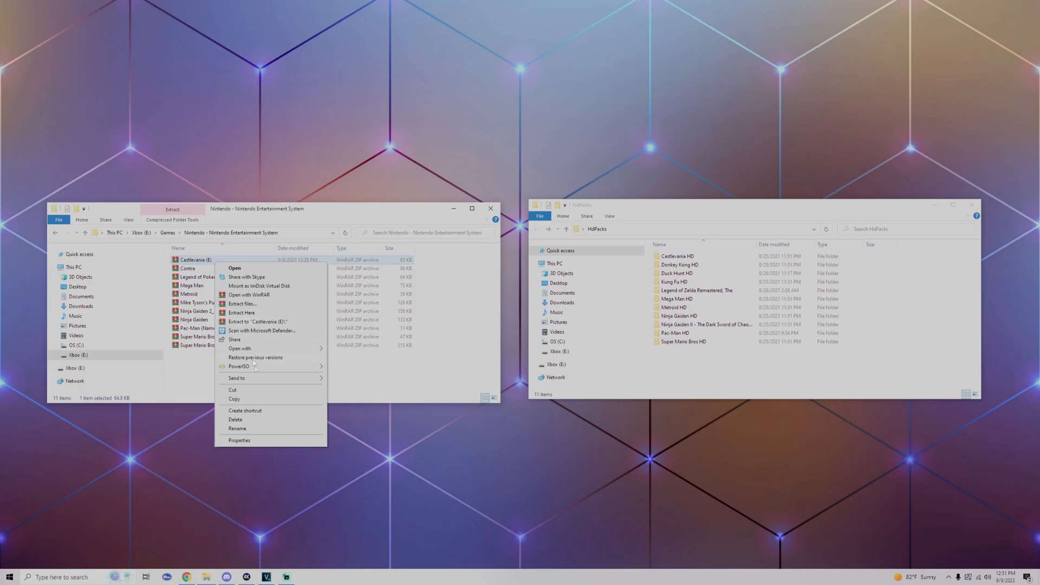
pyautogui.click(250, 429)
pyautogui.rightClick(206, 264)
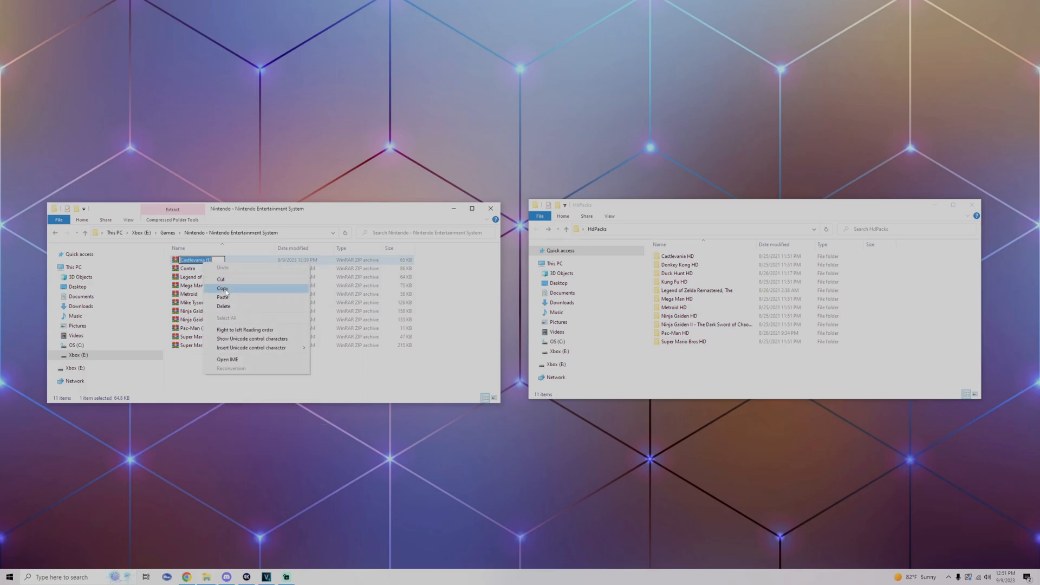
pyautogui.click(224, 289)
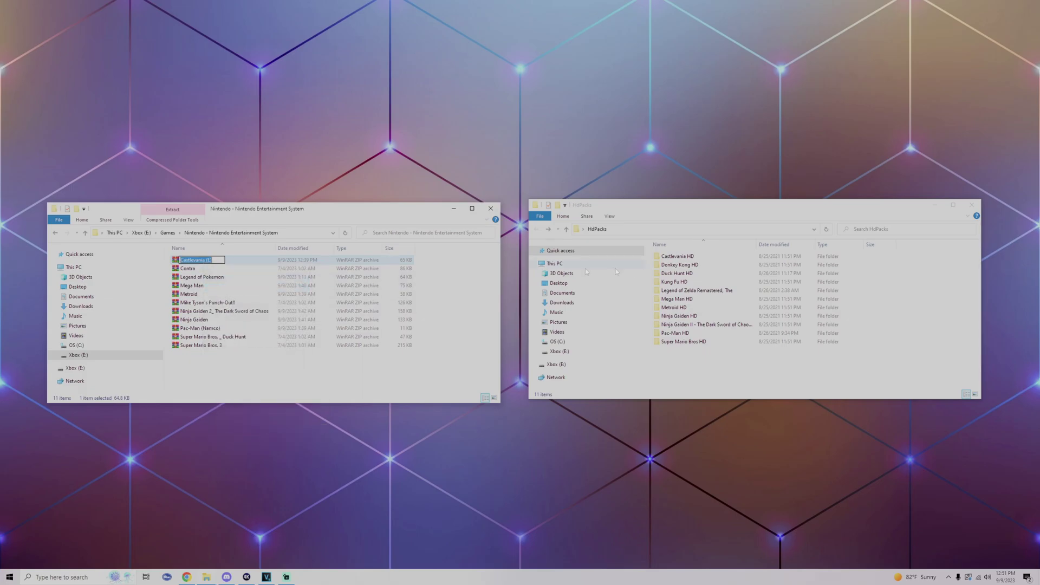
# Rename the Castlevania HD folder to 'Castlevania (E)'
pyautogui.rightClick(687, 258)
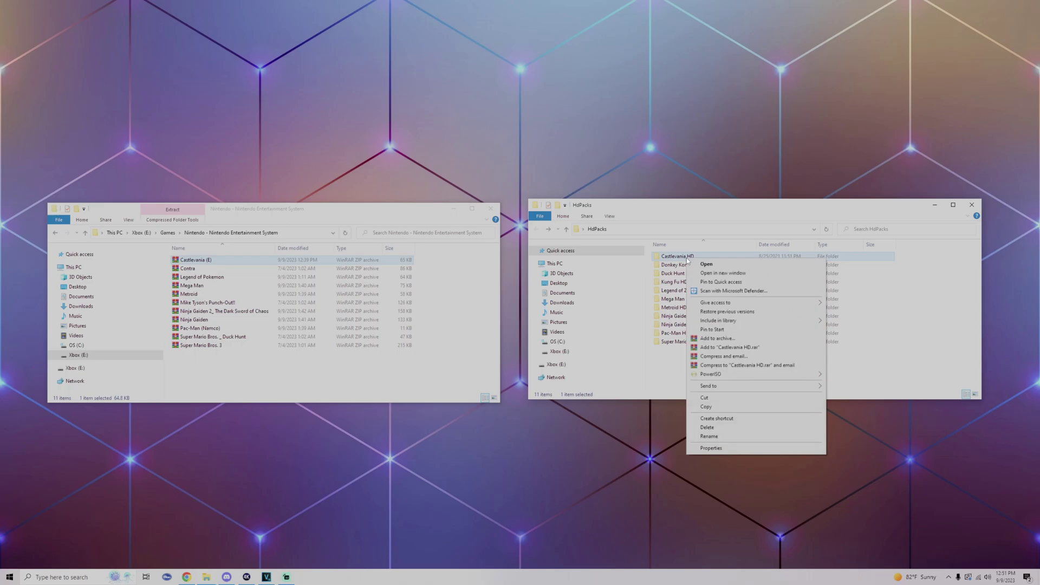
pyautogui.click(718, 436)
pyautogui.hotkey('ctrl', 'v')
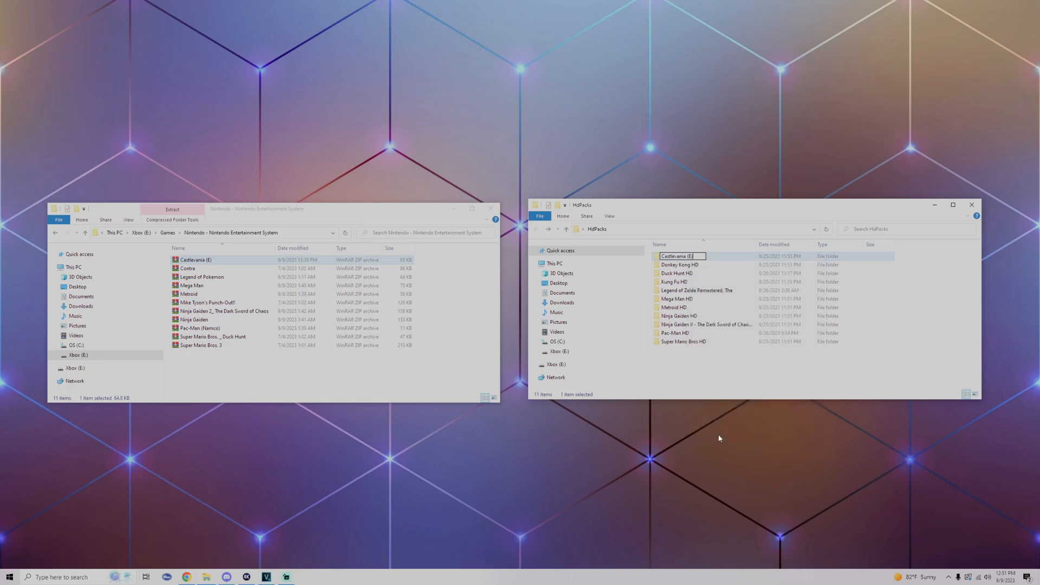
pyautogui.press('Return')
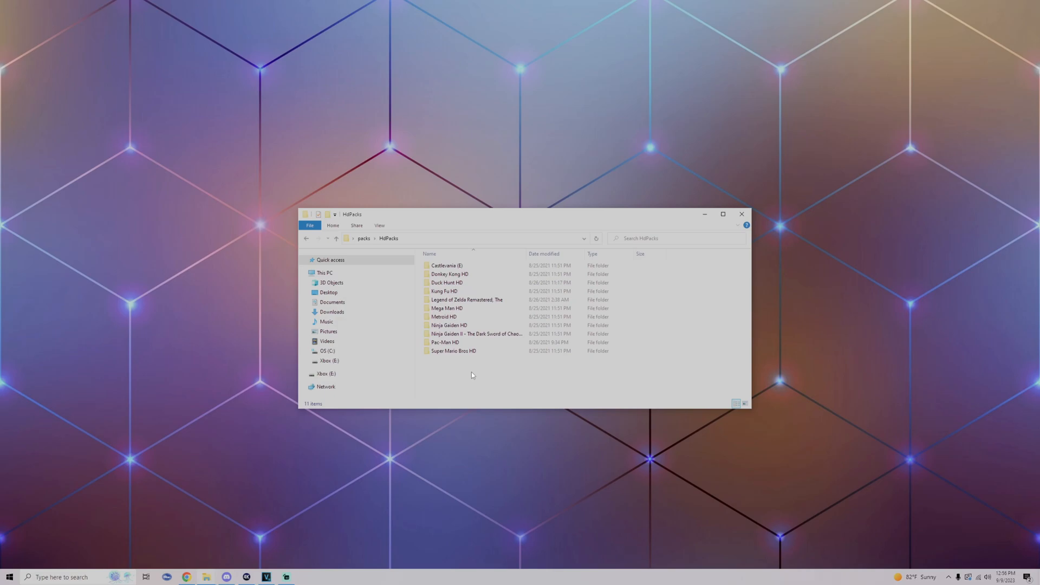
# Go up a level and start a WinRAR 'Add to archive...' on the HdPacks folder
pyautogui.click(308, 238)
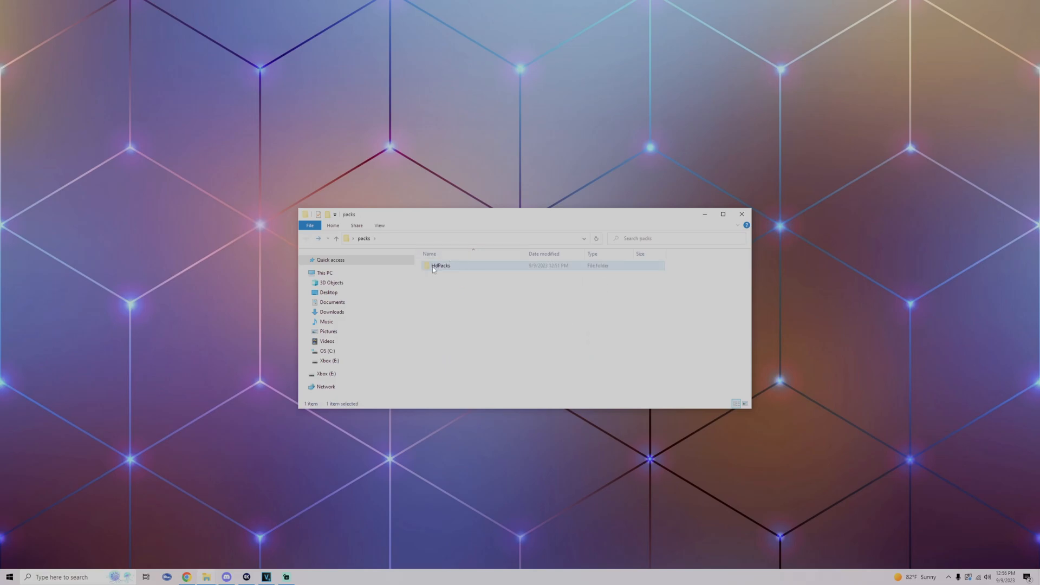
pyautogui.rightClick(446, 268)
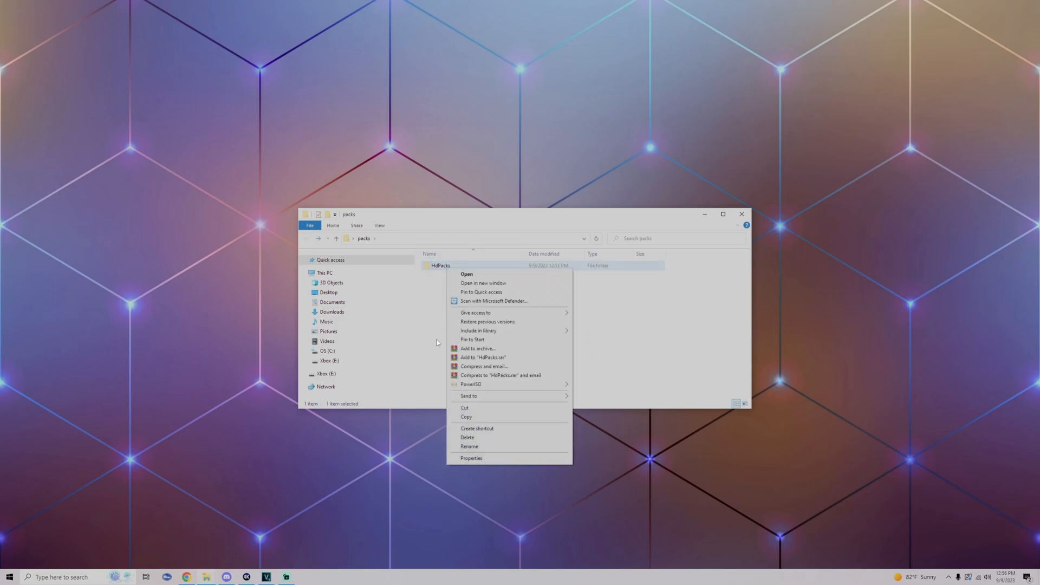
pyautogui.click(477, 349)
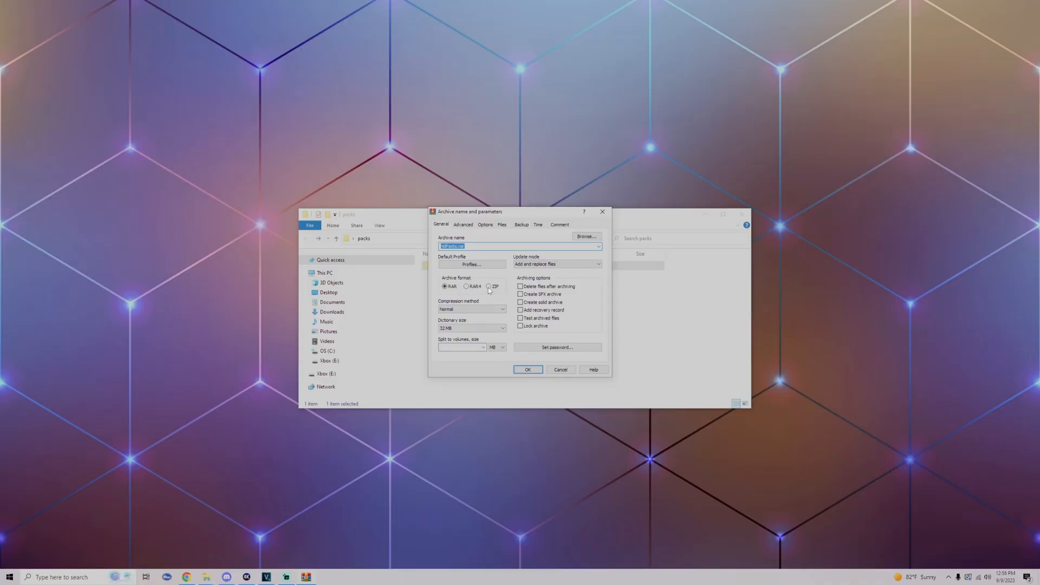
# Pack the HdPacks folder into a ZIP archive named HdPacks.zip
pyautogui.click(488, 288)
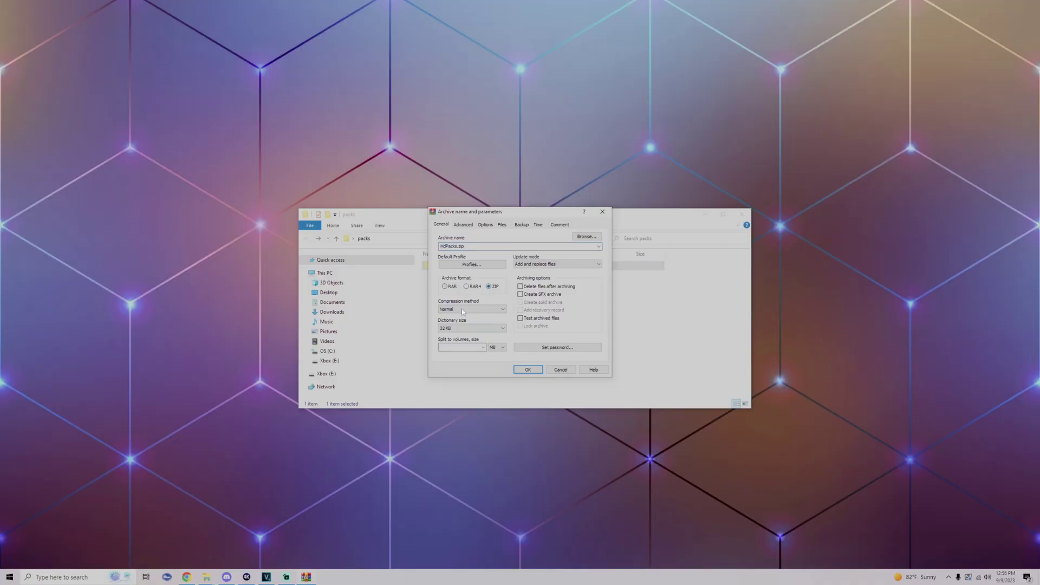
pyautogui.click(520, 371)
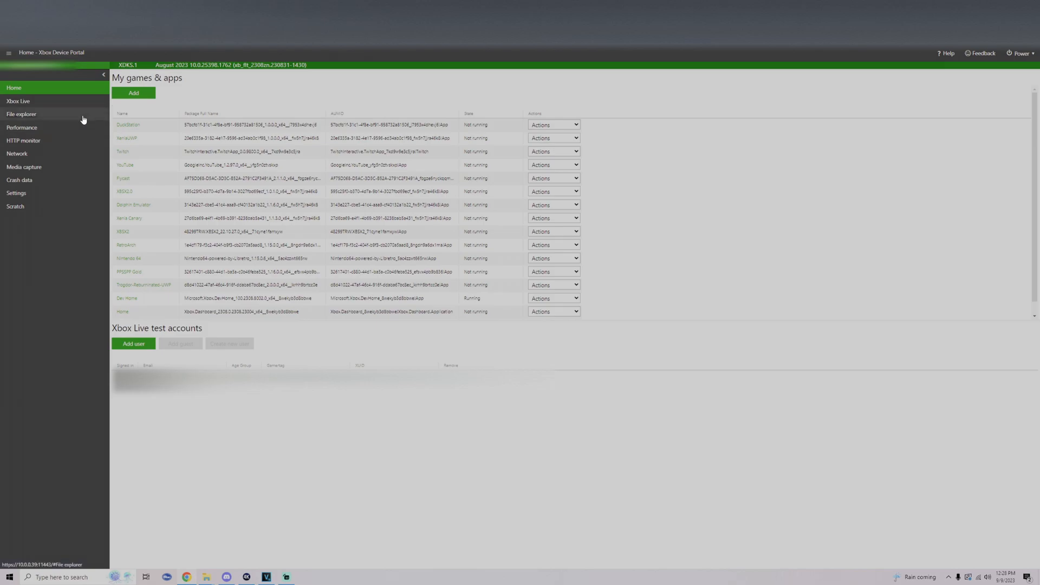
# Browse the console's files to LocalAppData > RetroArch package > LocalState
pyautogui.click(48, 115)
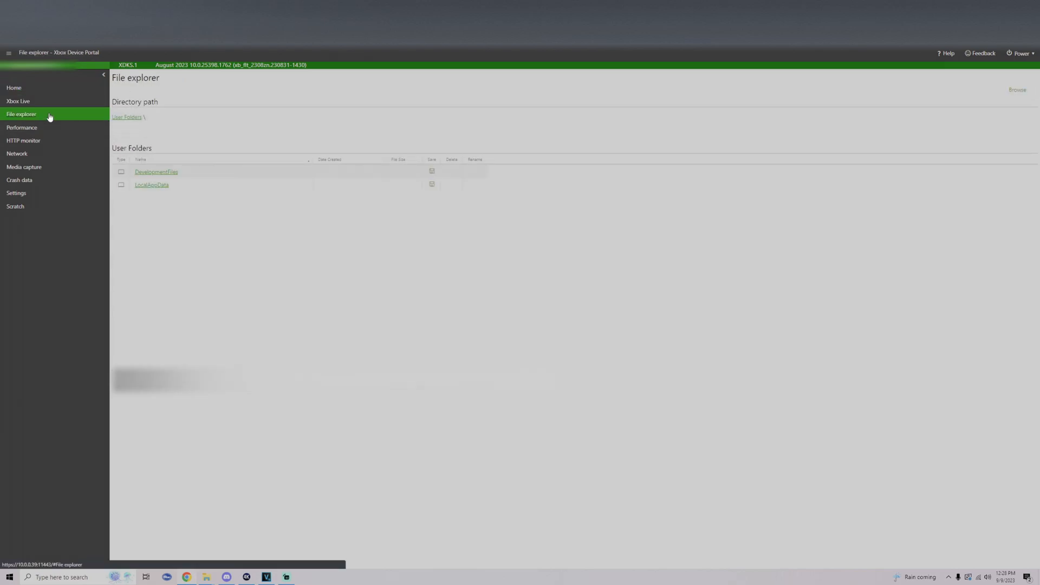
pyautogui.click(155, 185)
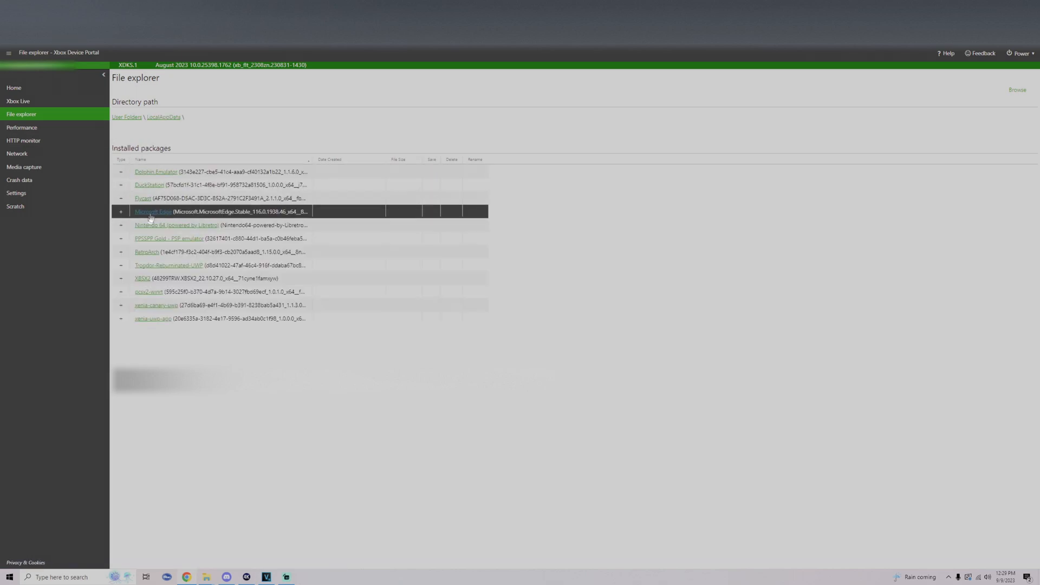
pyautogui.click(144, 252)
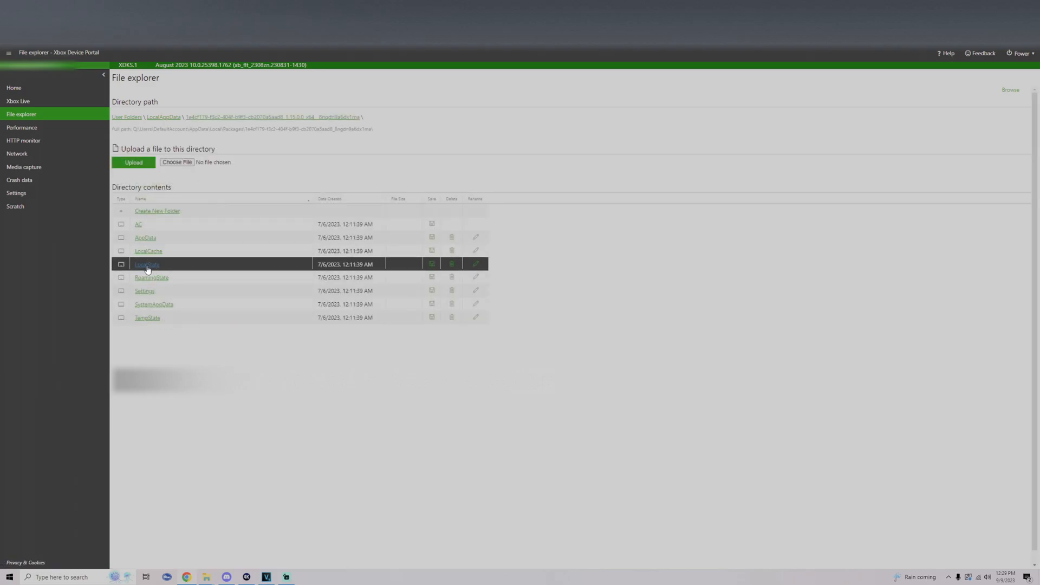
pyautogui.click(152, 266)
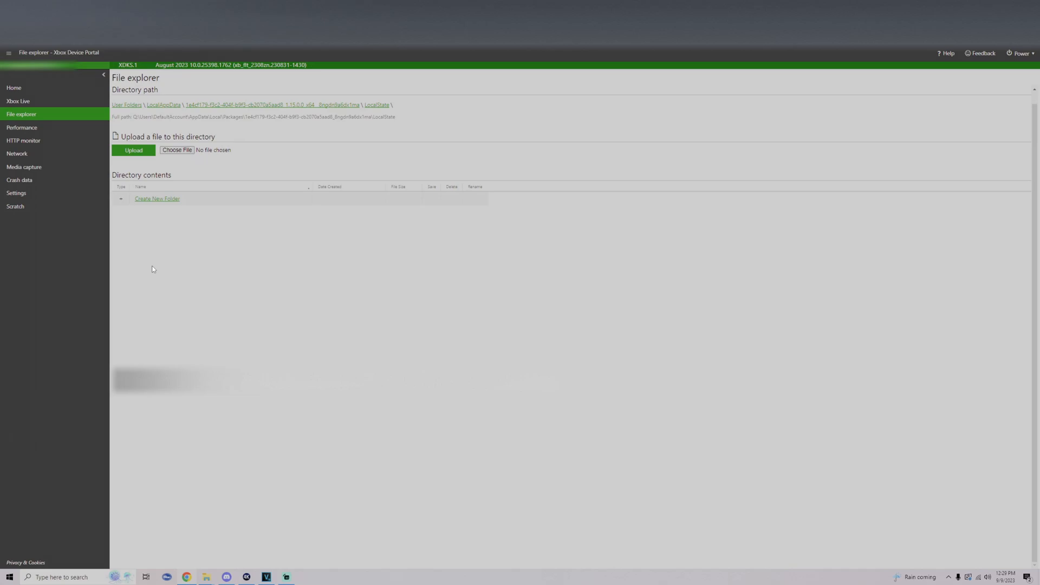
# Reopen LocalState from the package folder so it lists retroarch.cfg, system and other folders
pyautogui.click(244, 105)
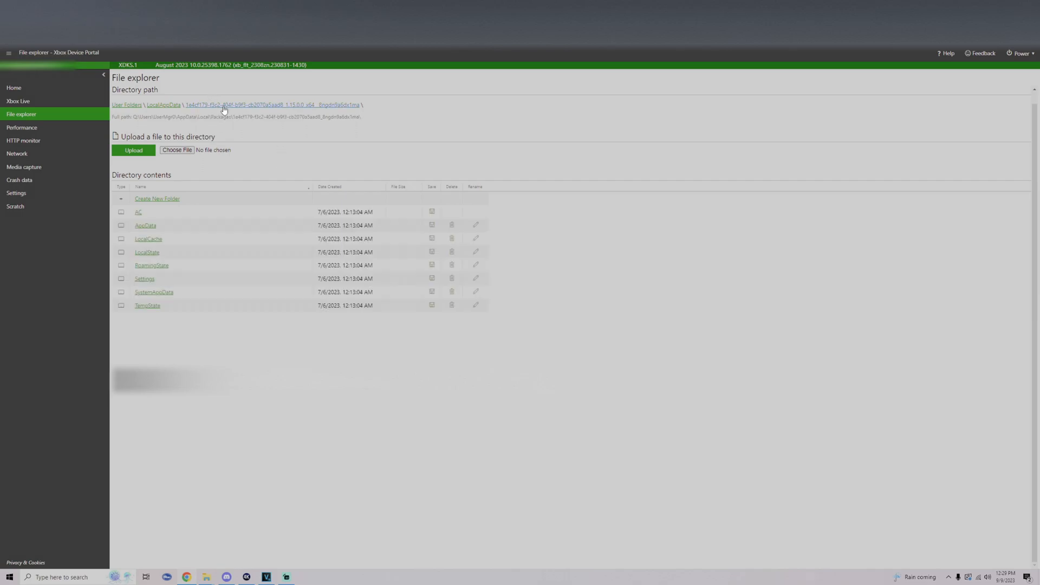
pyautogui.click(151, 254)
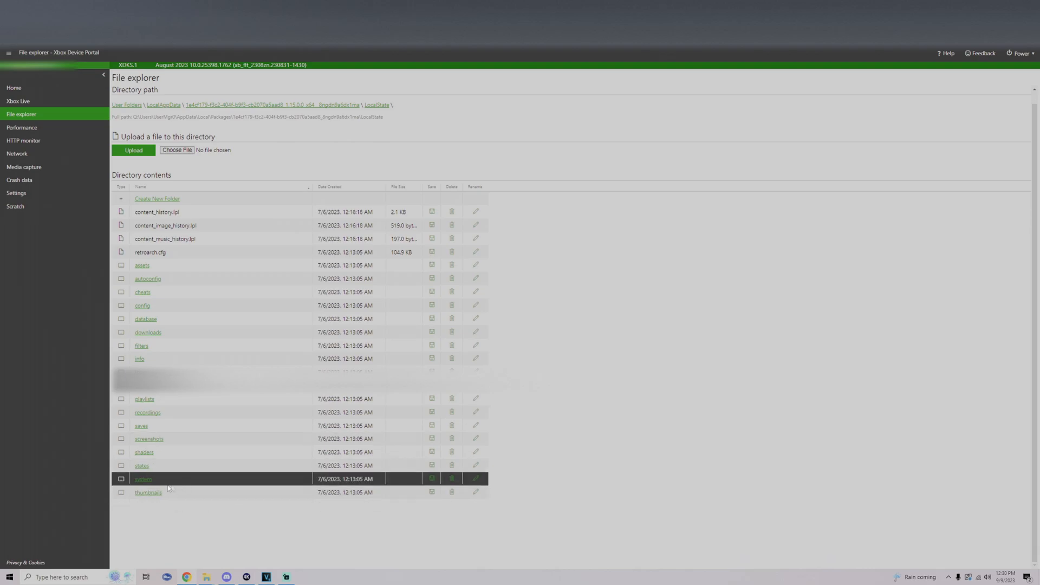
# Inside the system folder, choose HdPacks.zip from the PC as the file to upload
pyautogui.click(147, 482)
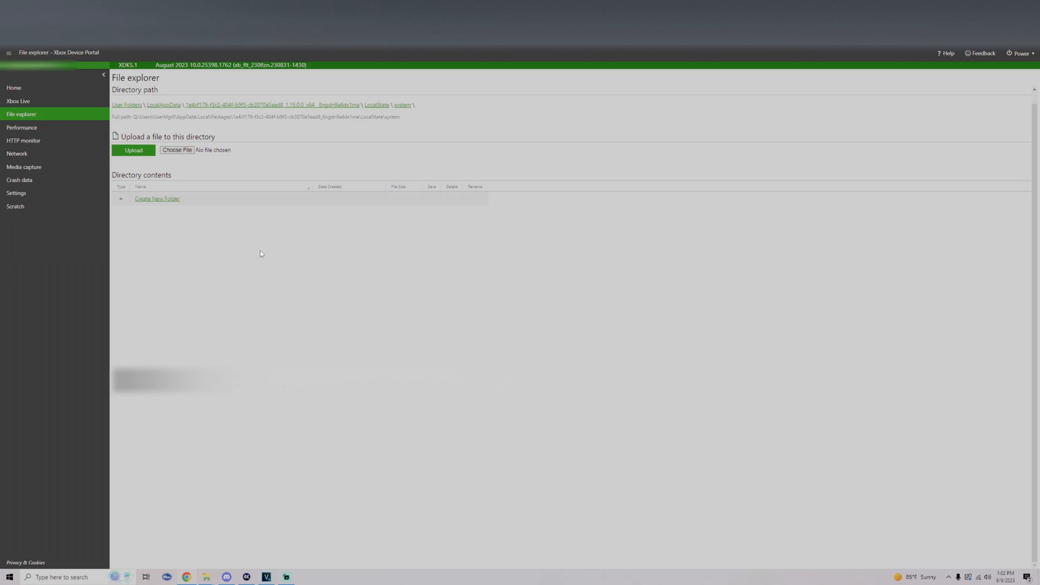
pyautogui.click(187, 151)
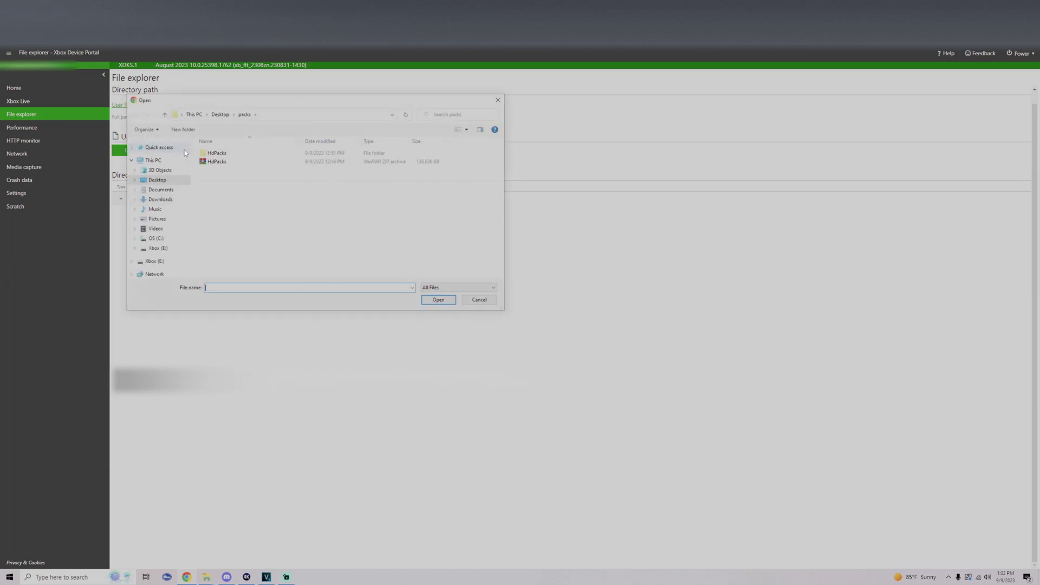
pyautogui.click(218, 161)
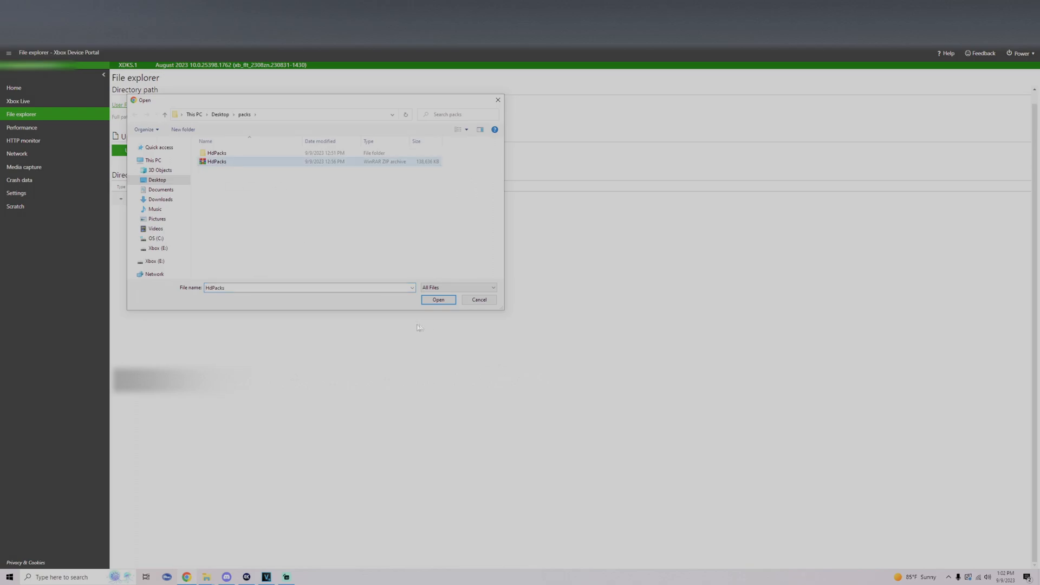
pyautogui.click(438, 300)
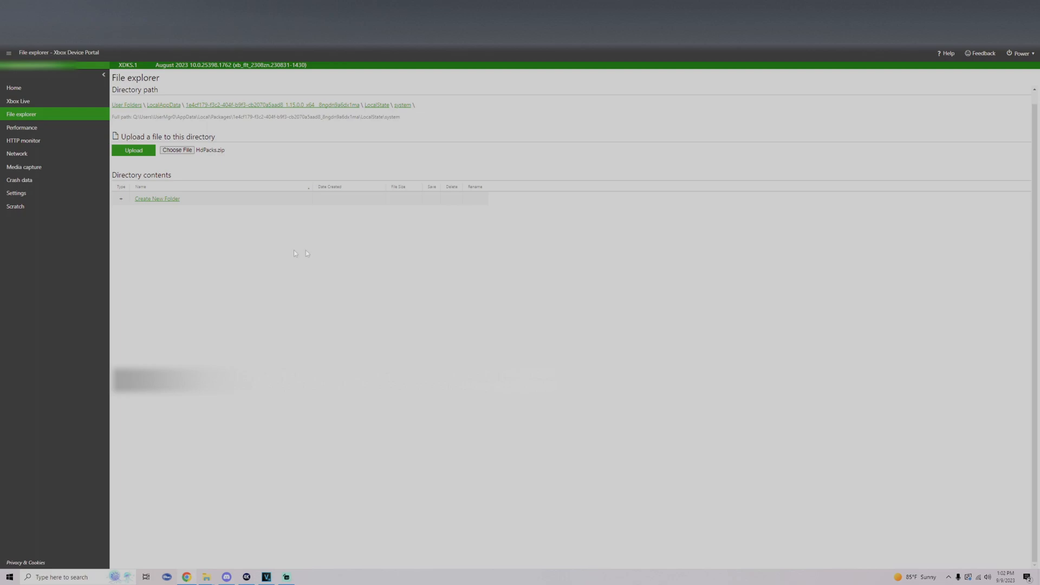
# Upload HdPacks.zip and let it extract into an HdPacks folder in system
pyautogui.click(138, 155)
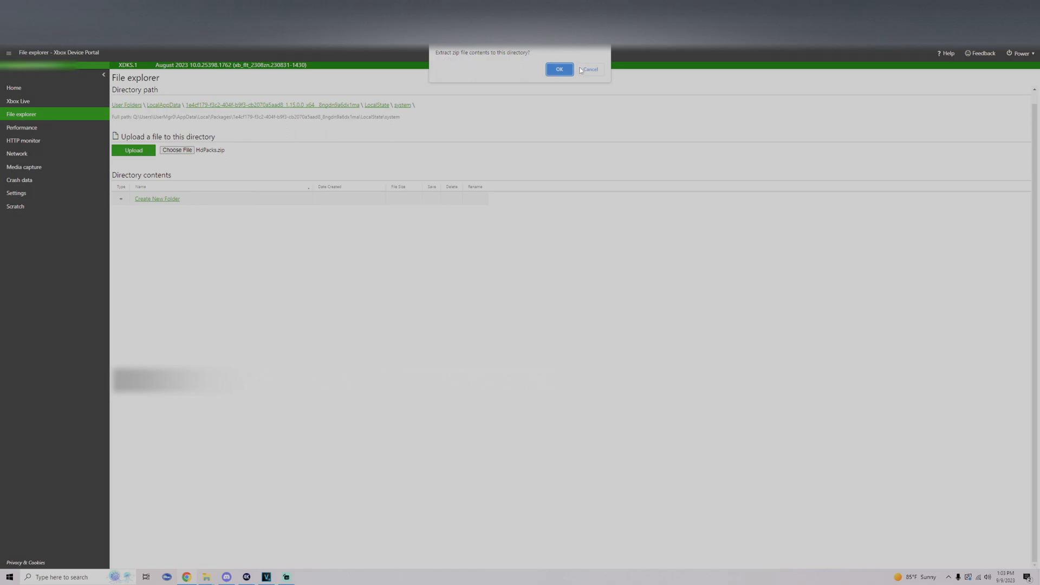
pyautogui.click(559, 69)
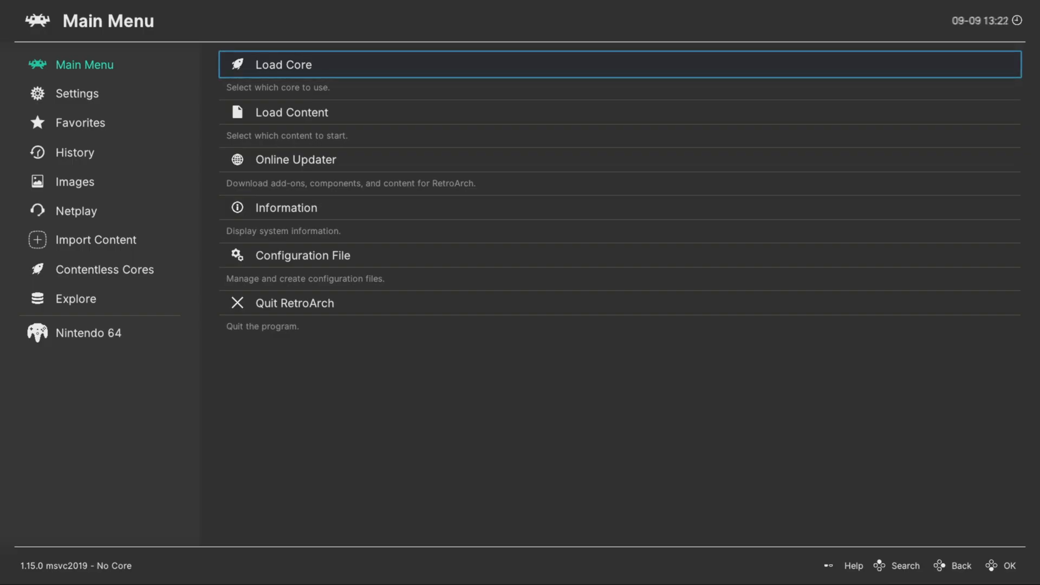
# Load Content and browse into E:\ > Games
pyautogui.press('Down')
pyautogui.press('Return')
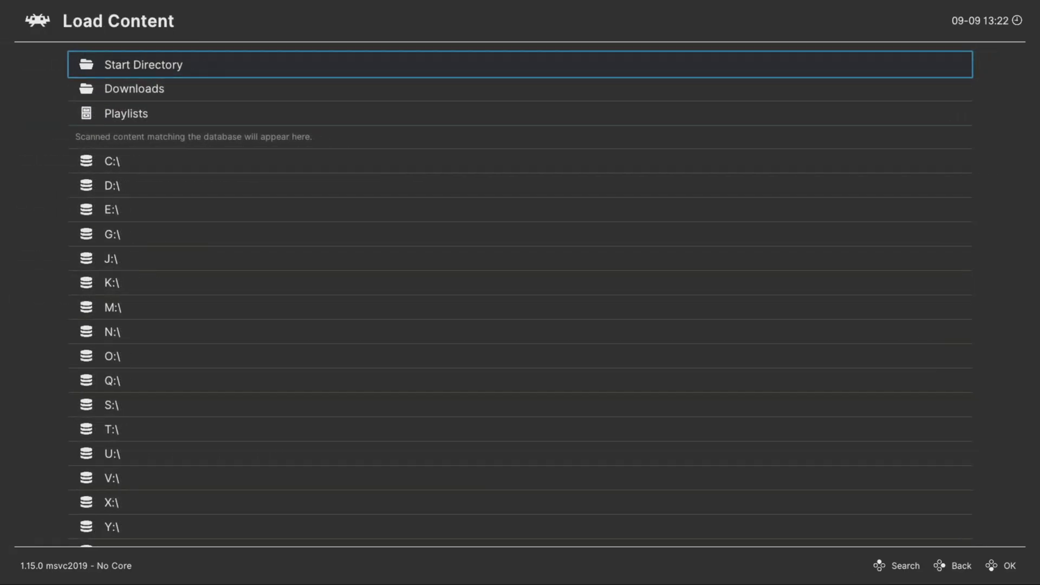
pyautogui.press('Down')
pyautogui.press('Down')
pyautogui.press('Down')
pyautogui.press('Down')
pyautogui.press('Down')
pyautogui.press('Down')
pyautogui.press('Up')
pyautogui.press('Return')
pyautogui.press('Down')
pyautogui.press('Down')
pyautogui.press('Down')
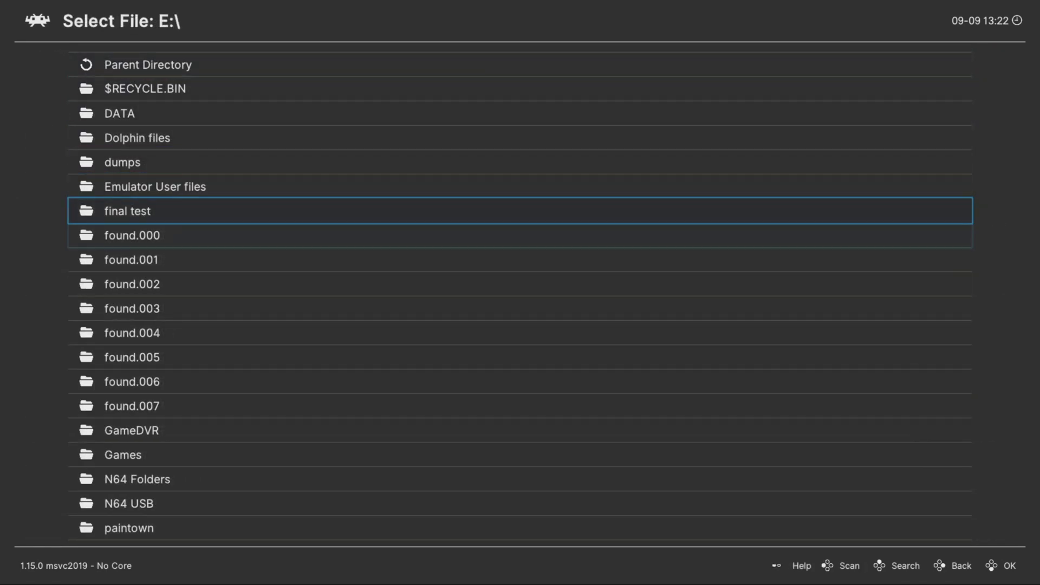
pyautogui.press('Down')
pyautogui.press('Down')
pyautogui.press('Down')
pyautogui.press('Return')
pyautogui.press('Down')
pyautogui.press('Down')
pyautogui.press('Down')
pyautogui.press('Down')
pyautogui.press('Down')
# Load Castlevania (E).zip from the Nintendo Entertainment System folder with the Mesen NES core
pyautogui.press('Down')
pyautogui.press('Down')
pyautogui.press('Down')
pyautogui.press('Down')
pyautogui.press('Down')
pyautogui.press('Down')
pyautogui.press('Down')
pyautogui.press('Down')
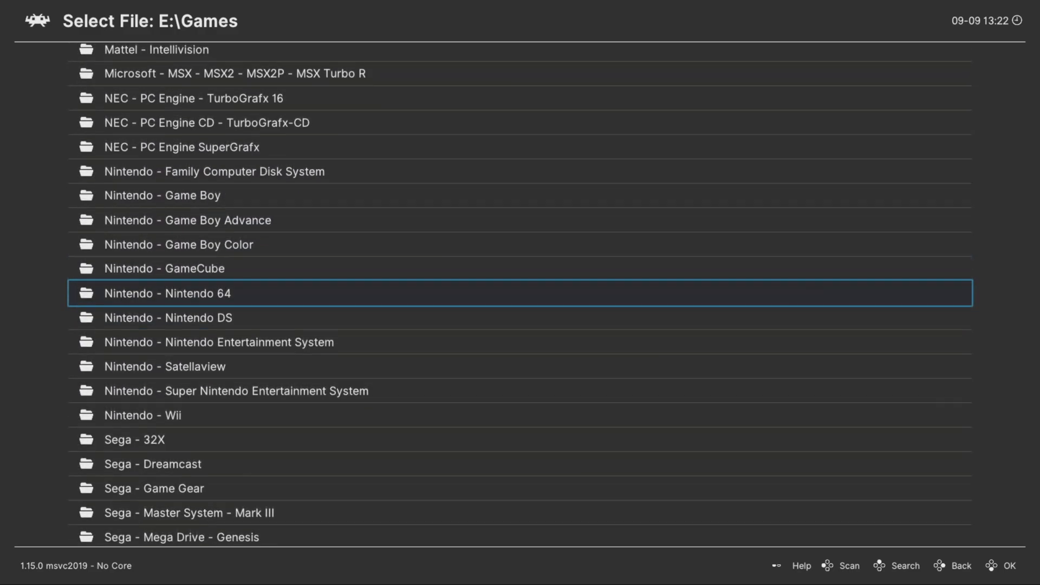
pyautogui.press('Down')
pyautogui.press('Down')
pyautogui.press('Return')
pyautogui.press('Down')
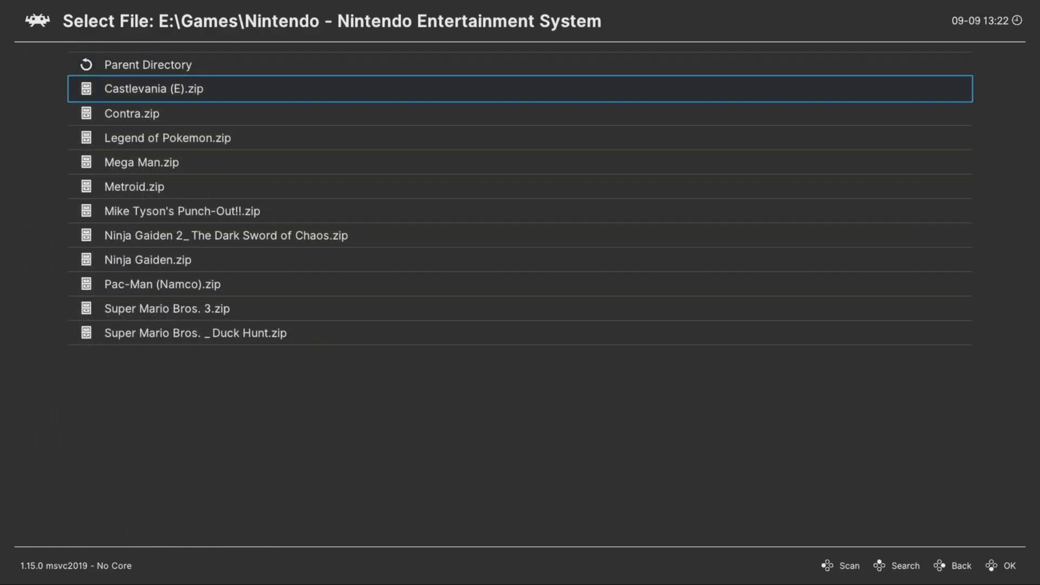
pyautogui.press('Return')
pyautogui.press('Down')
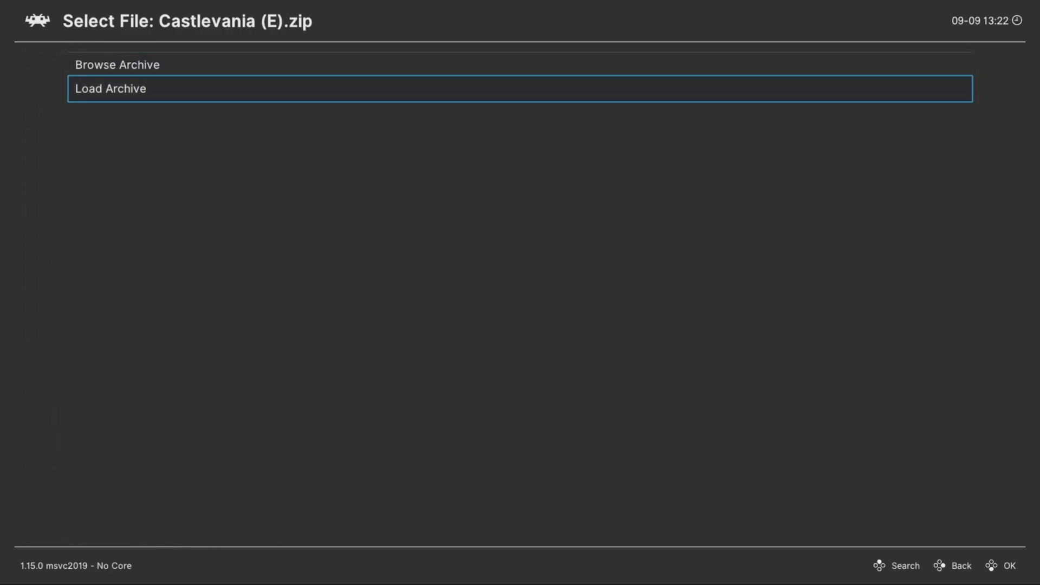
pyautogui.press('Return')
pyautogui.press('Up')
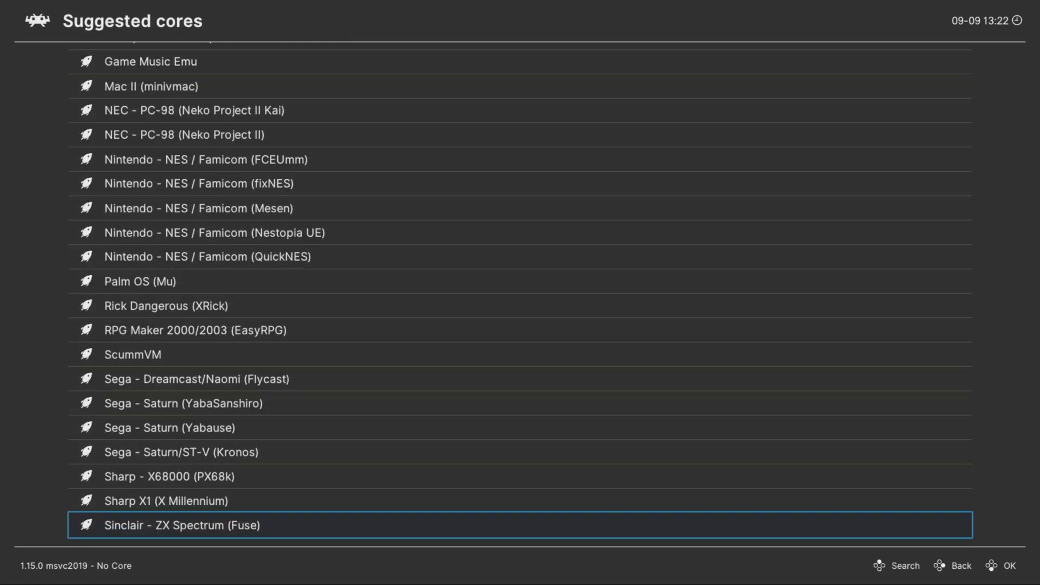
pyautogui.press('Up')
pyautogui.press('Up')
pyautogui.press('Up')
pyautogui.press('Up')
pyautogui.press('Up')
pyautogui.press('Up')
pyautogui.press('Down')
pyautogui.press('Down')
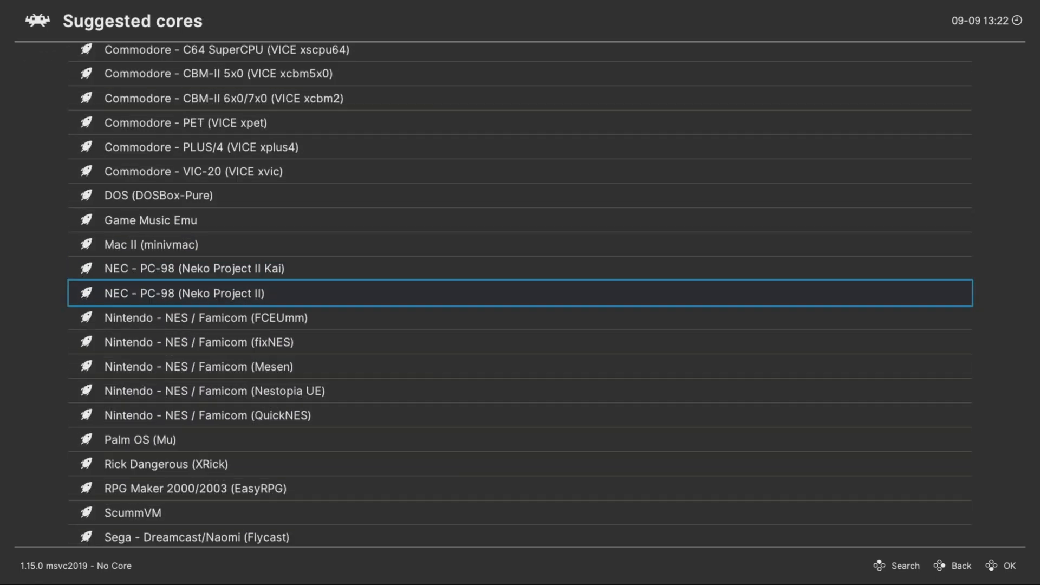
pyautogui.press('Down')
pyautogui.press('Down')
pyautogui.press('Down')
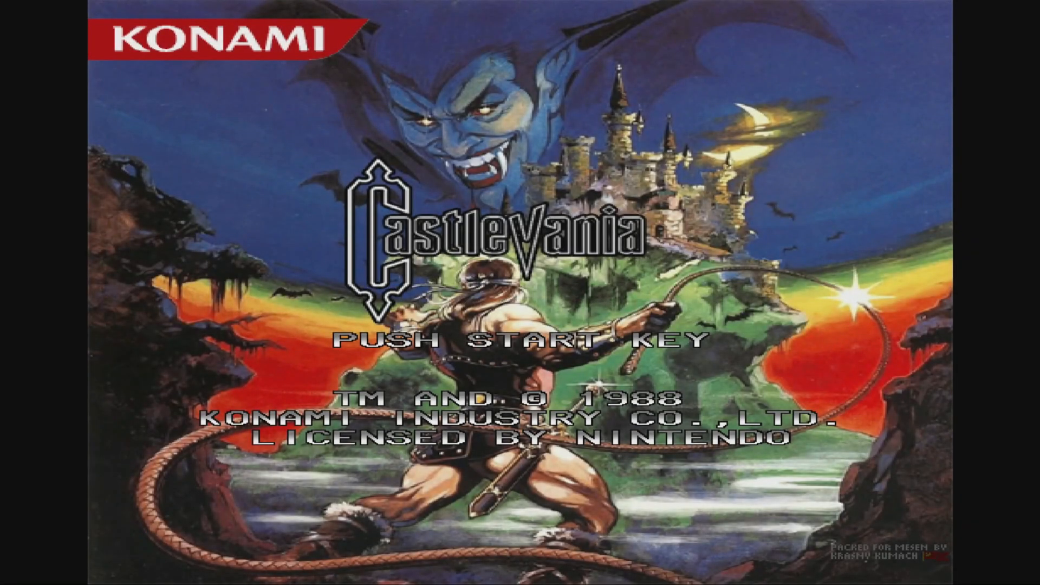
# In the Quick Menu's Core Options, confirm Enable HD Packs is ON
pyautogui.press('F1')
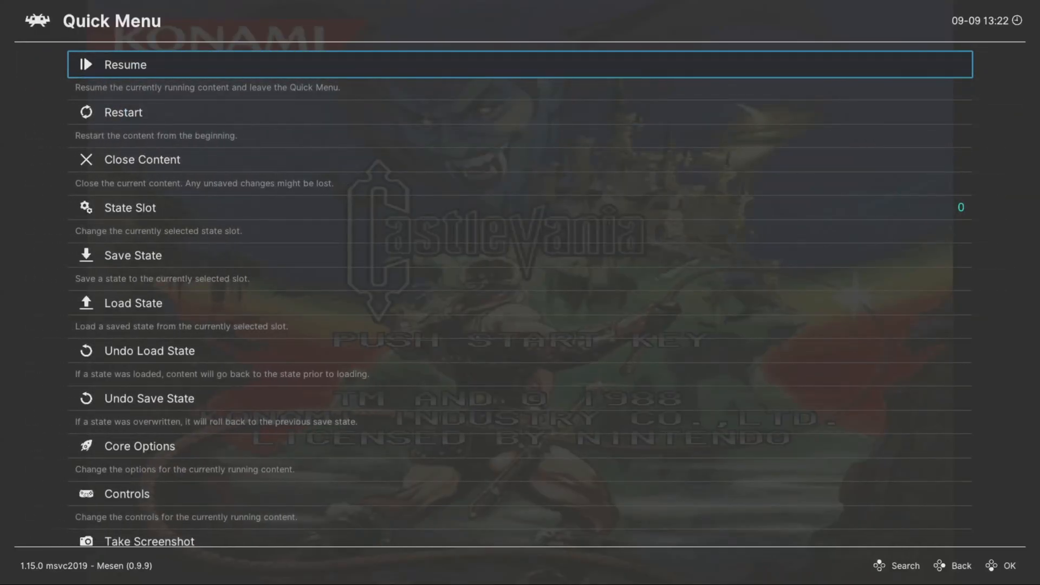
pyautogui.press('Down')
pyautogui.press('Down')
pyautogui.press('Down')
pyautogui.press('Down')
pyautogui.press('Down')
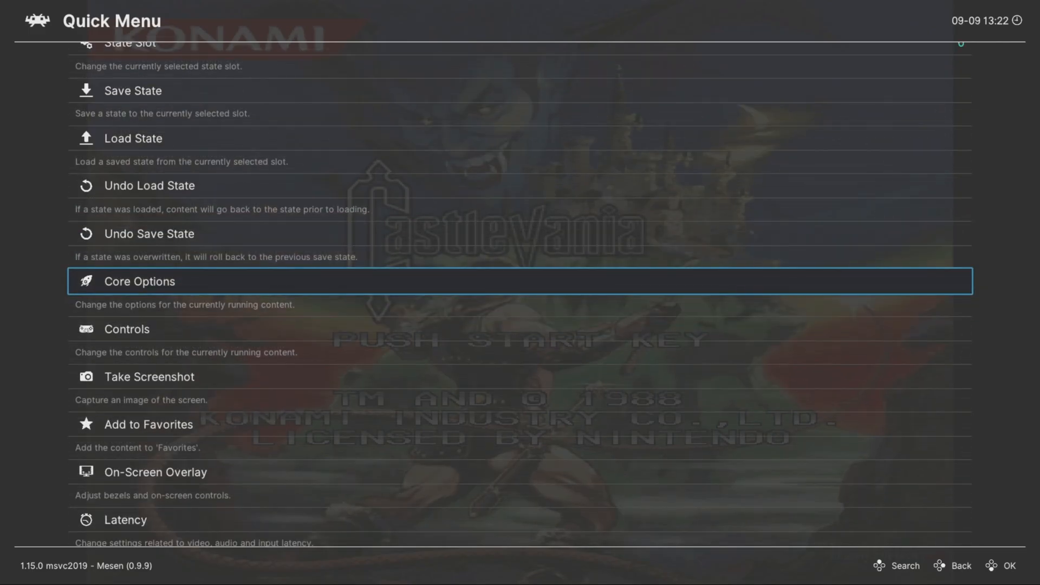
pyautogui.press('Return')
pyautogui.press('Down')
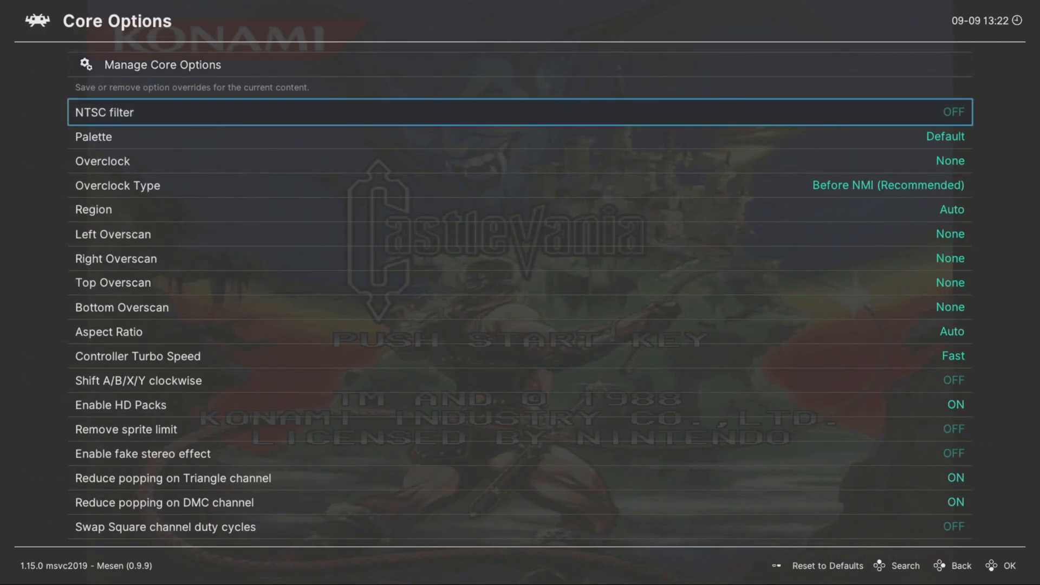
pyautogui.press('Down')
pyautogui.press('Down')
pyautogui.press('Down')
pyautogui.press('Down')
pyautogui.press('Down')
pyautogui.press('Down')
pyautogui.press('Down')
pyautogui.press('Down')
pyautogui.press('Down')
pyautogui.press('Down')
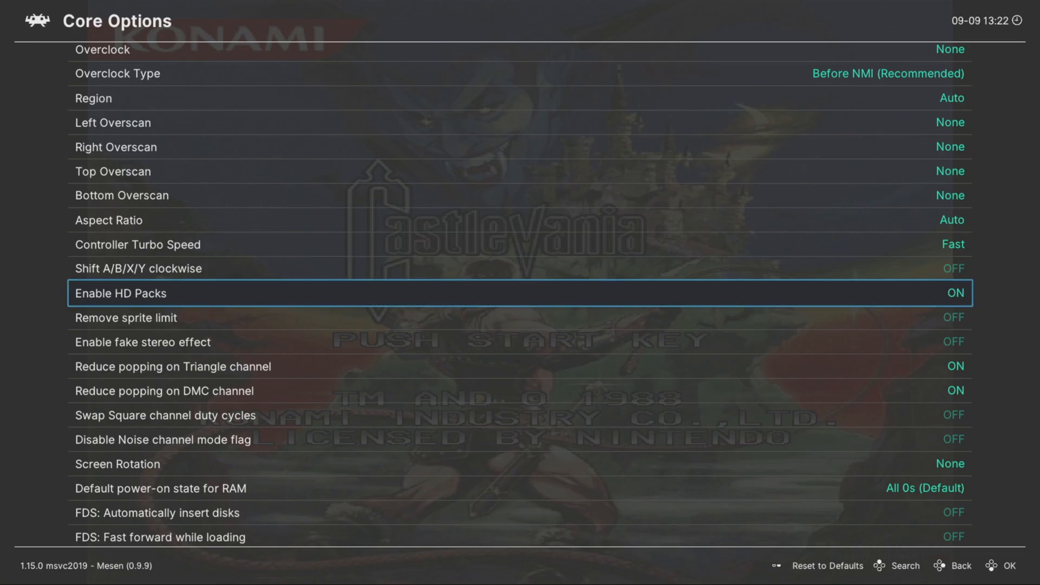
# Back out to the Quick Menu and restart Castlevania so the HD packs load
pyautogui.press('Up')
pyautogui.press('Up')
pyautogui.press('Up')
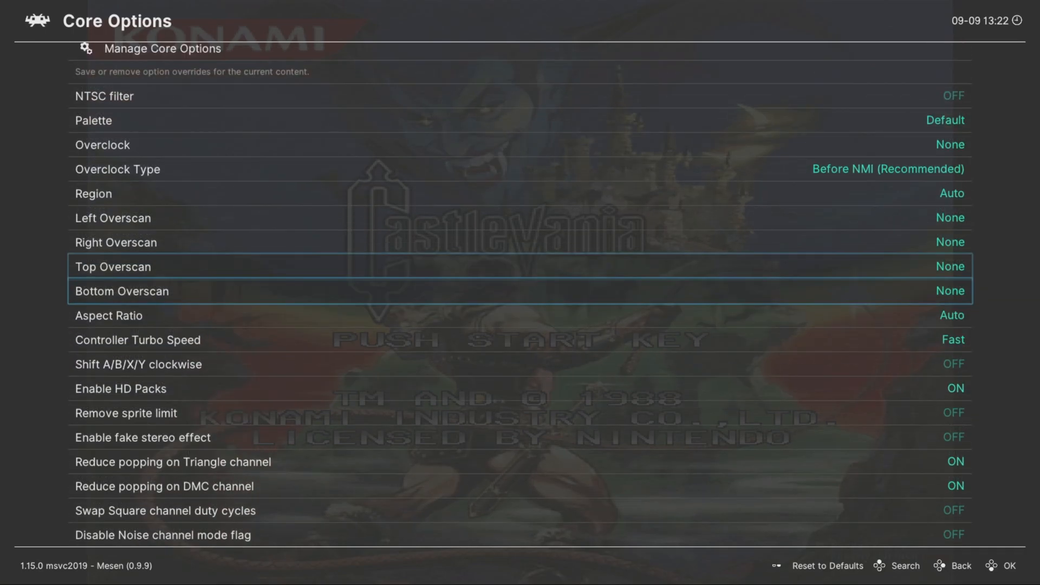
pyautogui.press('Up')
pyautogui.press('Up')
pyautogui.press('Up')
pyautogui.press('Up')
pyautogui.press('Return')
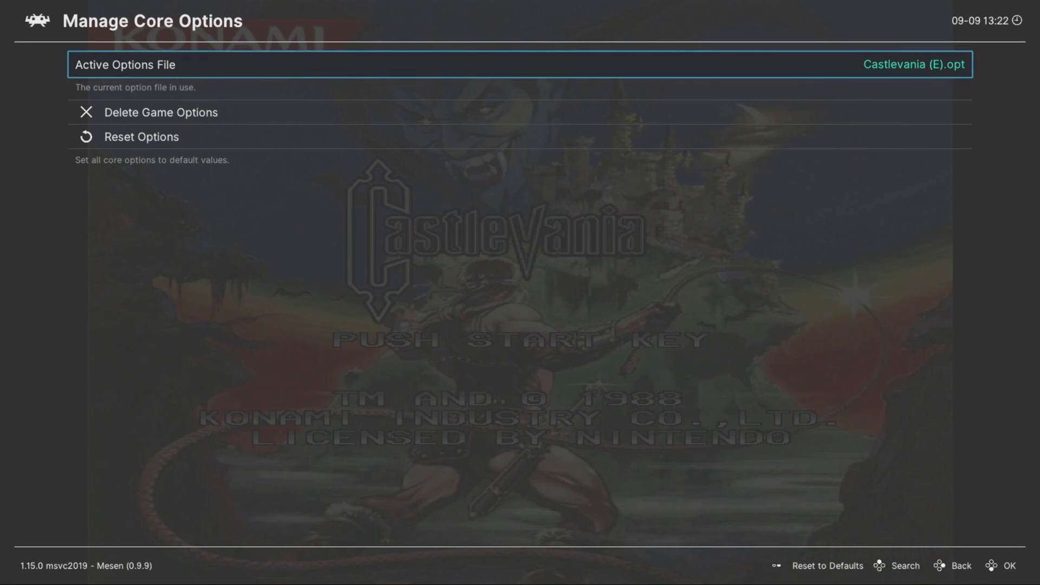
pyautogui.press('BackSpace')
pyautogui.press('BackSpace')
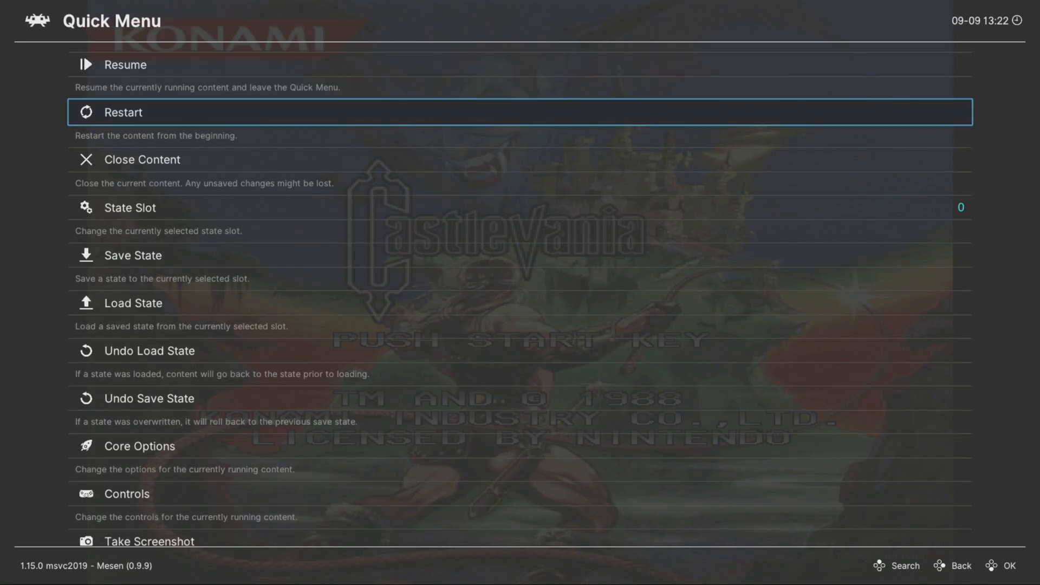
pyautogui.press('Return')
pyautogui.press('Return')
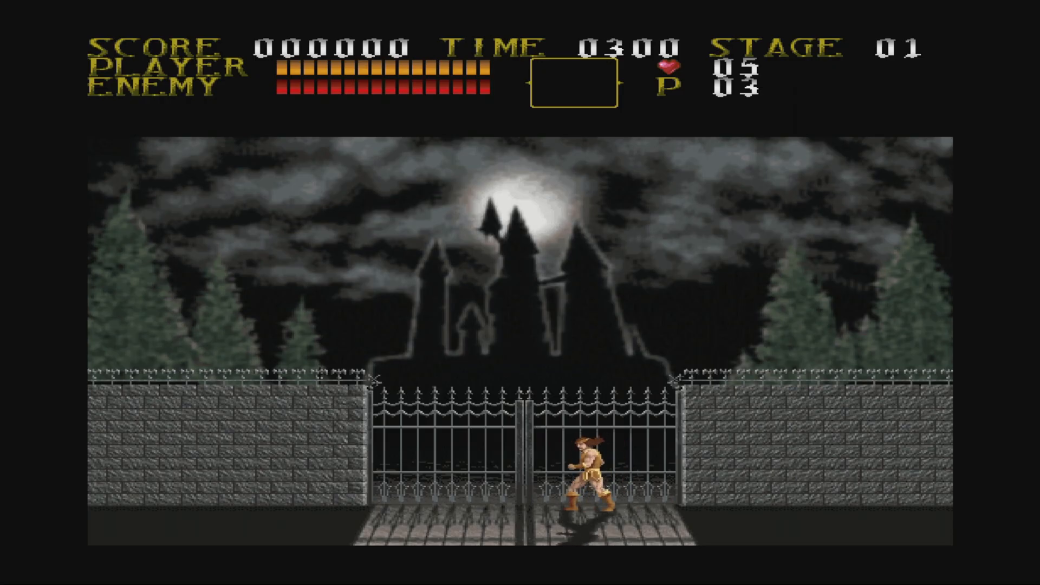
# Bring up the Quick Menu over the paused Stage 1 gameplay
pyautogui.press('F1')
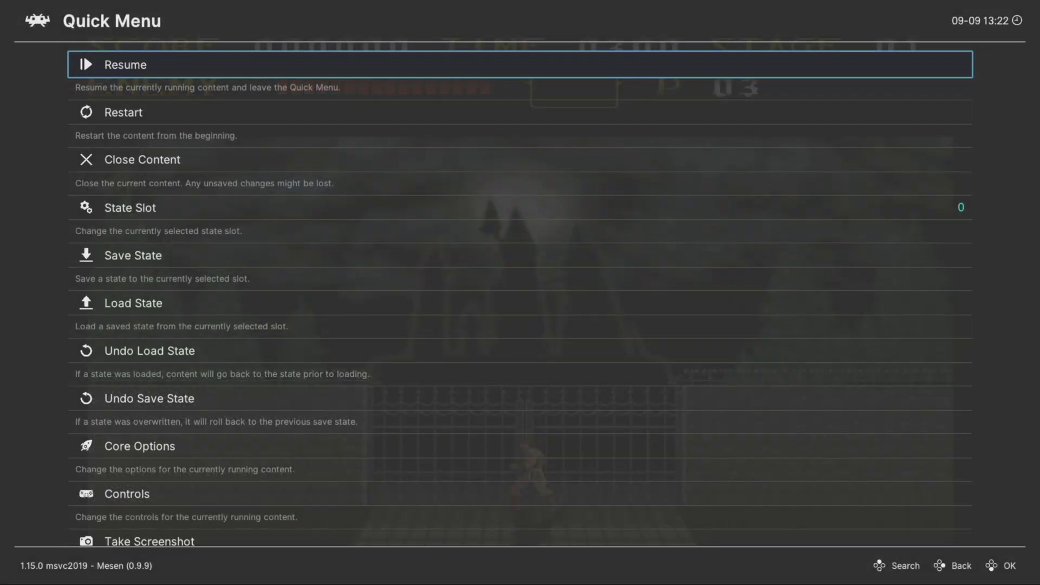